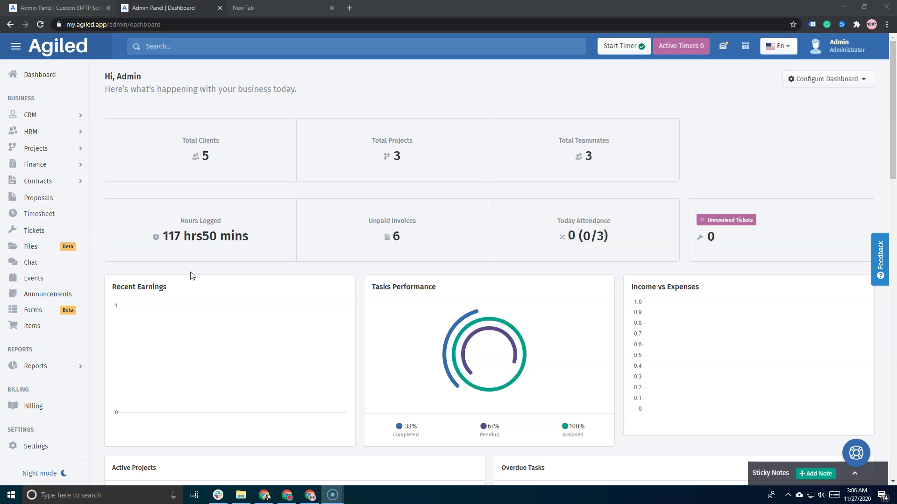
# - Open the Invoices page under the Finance section of the sidebar
pyautogui.click(32, 167)
pyautogui.click(37, 196)
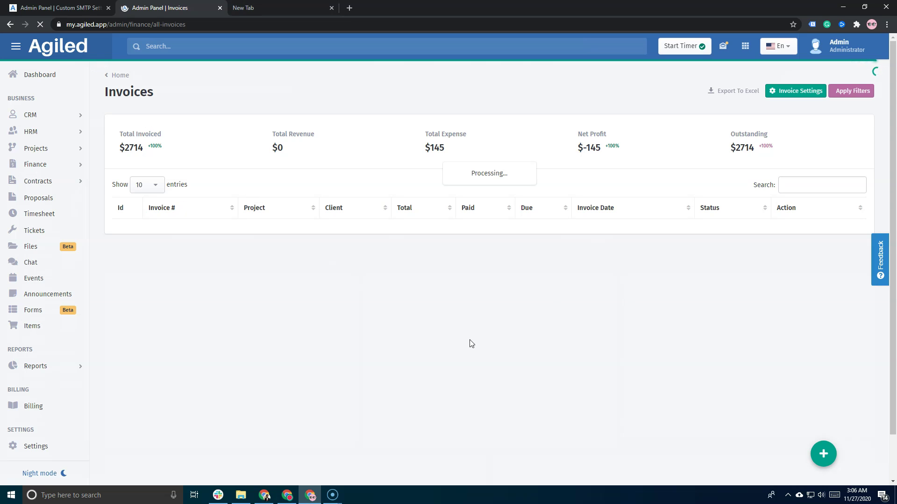
# - Start a new invoice with the green + button on the Invoices page
pyautogui.click(823, 455)
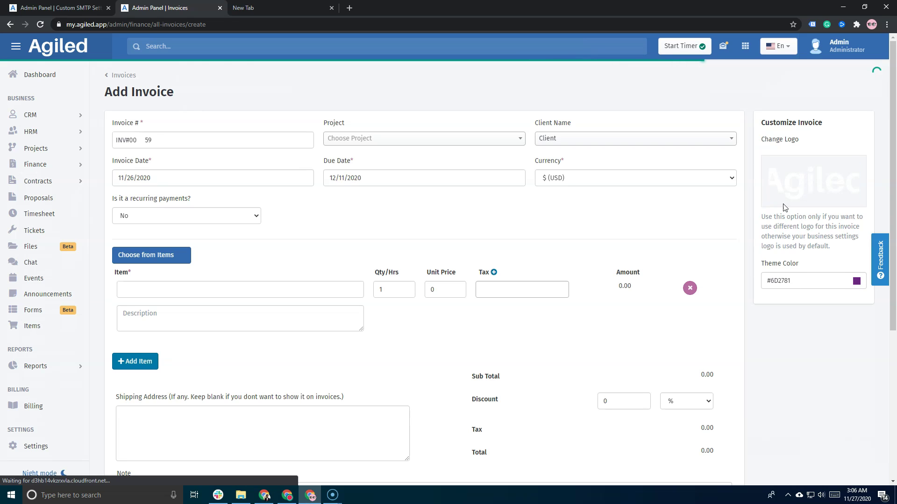
pyautogui.moveTo(812, 184)
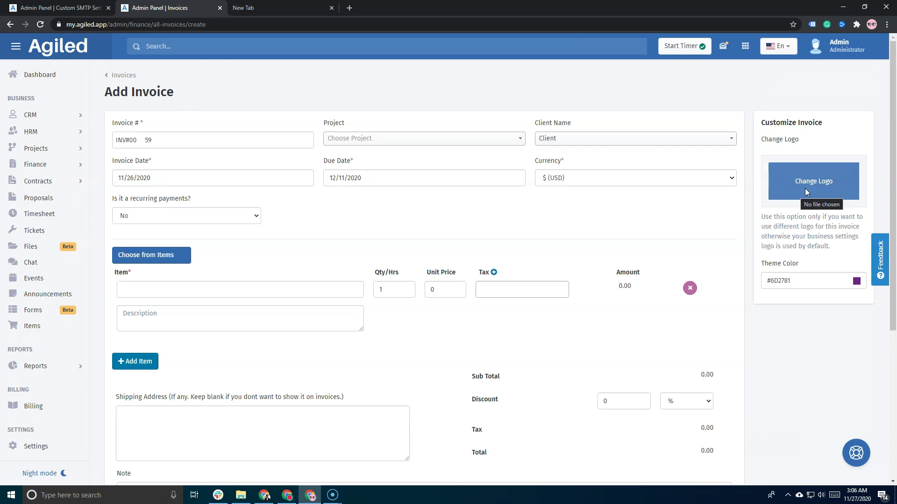
# - Set the invoice theme colour from purple #6D2781 to blue #075DE9
pyautogui.click(856, 283)
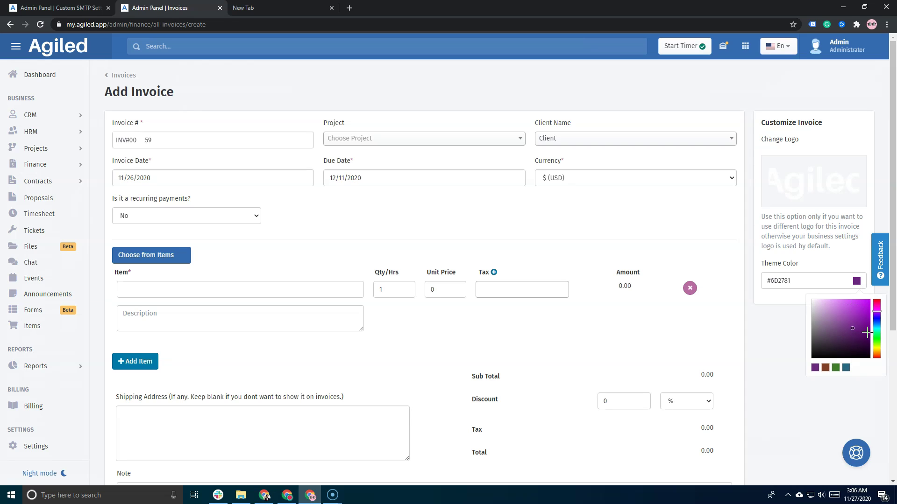
pyautogui.moveTo(876, 315)
pyautogui.mouseDown()
pyautogui.moveTo(876, 323)
pyautogui.moveTo(868, 304)
pyautogui.mouseUp()
# - Bill Micheal Scott for Content Marketing Package 1 and save INV#059 without sending
pyautogui.click(593, 144)
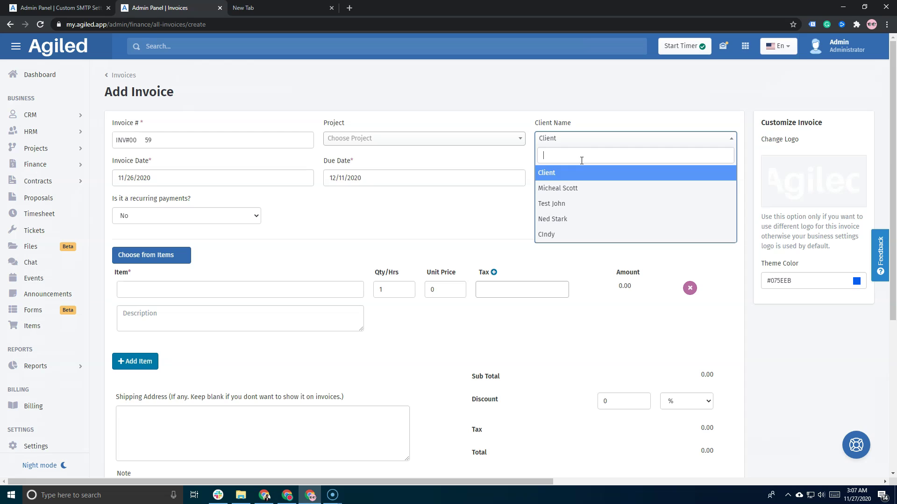
pyautogui.click(567, 189)
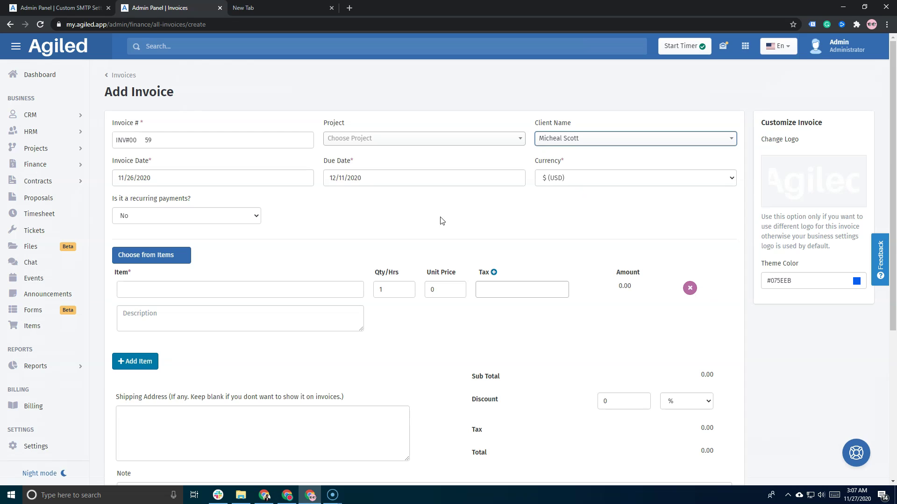
pyautogui.click(160, 257)
pyautogui.click(236, 284)
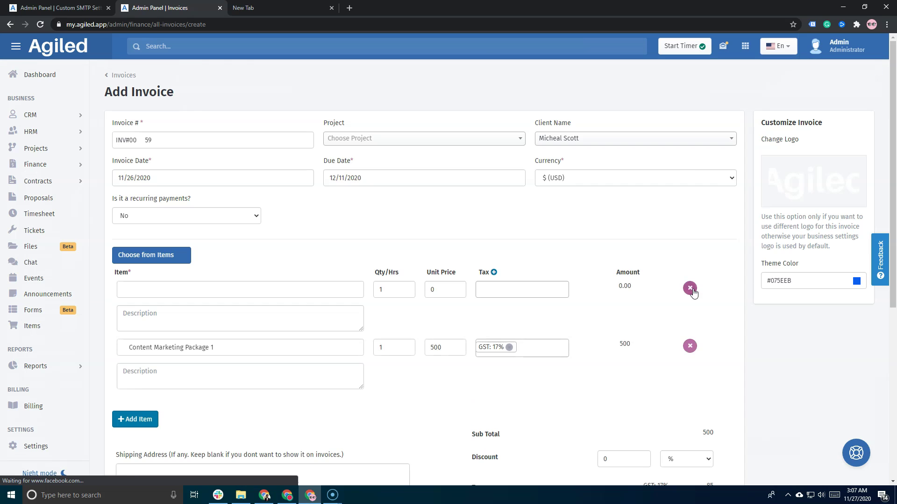
pyautogui.scroll(-3, 626, 427)
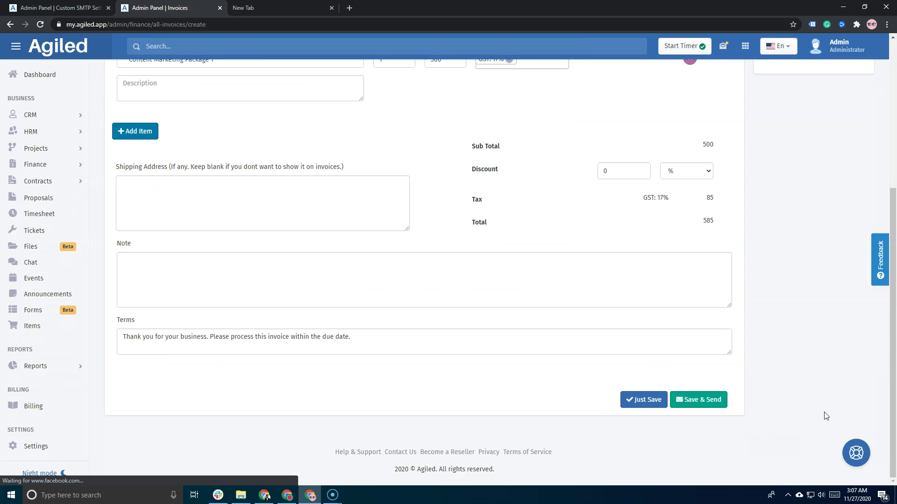
pyautogui.click(642, 408)
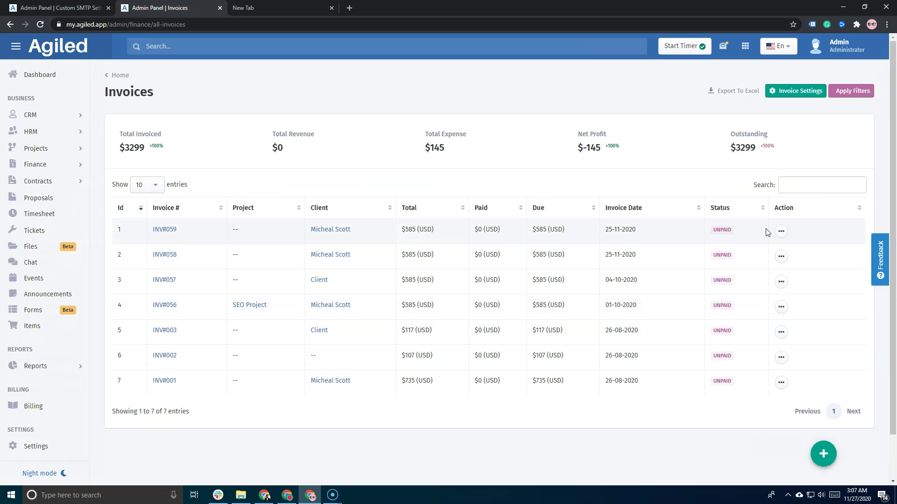
# - Download INV#059 as a PDF into the Update folder
pyautogui.click(780, 232)
pyautogui.click(735, 271)
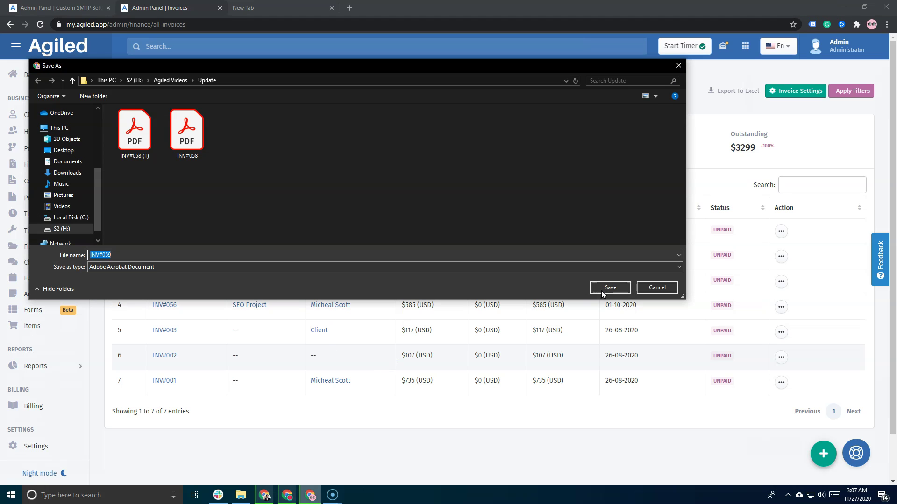
pyautogui.click(607, 286)
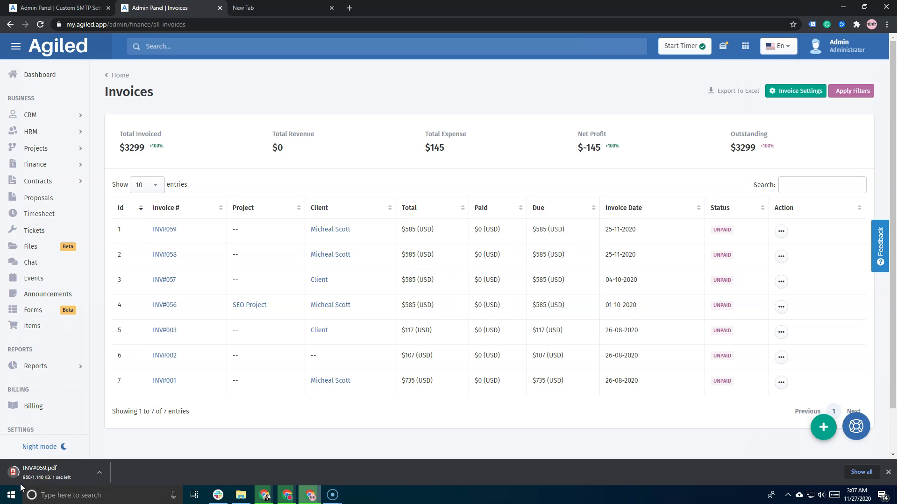
# - Open INV#059.pdf from the download bar to view the blue $585 invoice
pyautogui.click(31, 474)
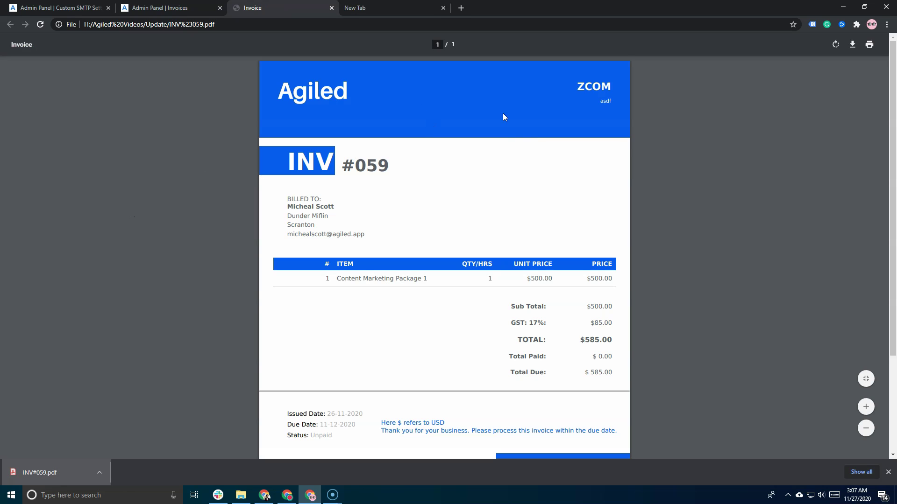
pyautogui.scroll(-3, 578, 318)
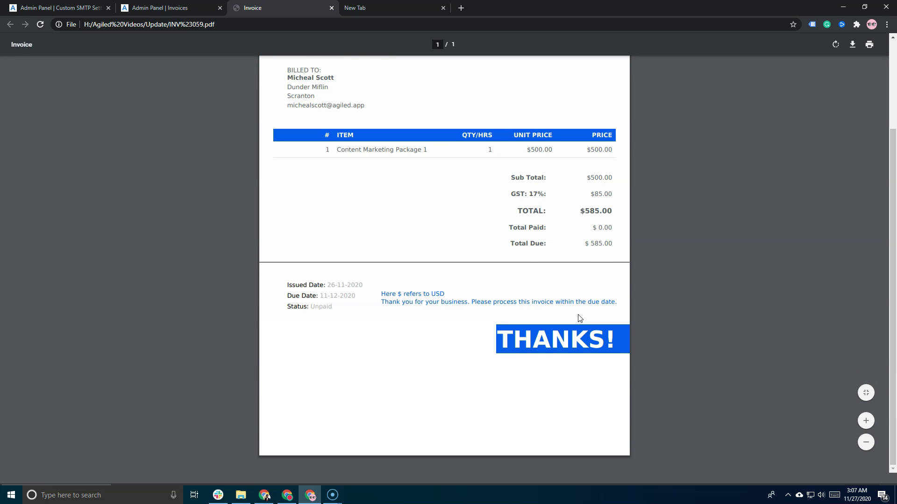
pyautogui.scroll(3, 579, 318)
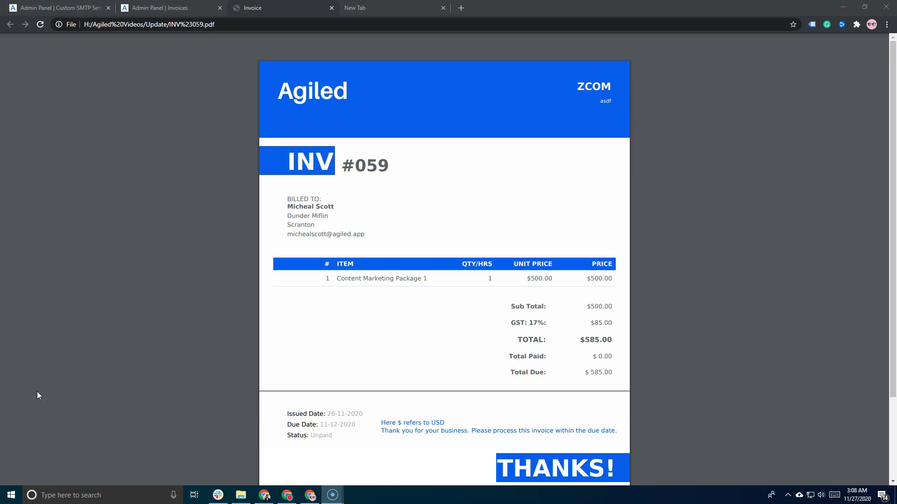
# - Switch back to the Admin Panel | Invoices tab with Ctrl+Shift+Tab
pyautogui.hotkey('ctrl', 'shift', 'Tab')
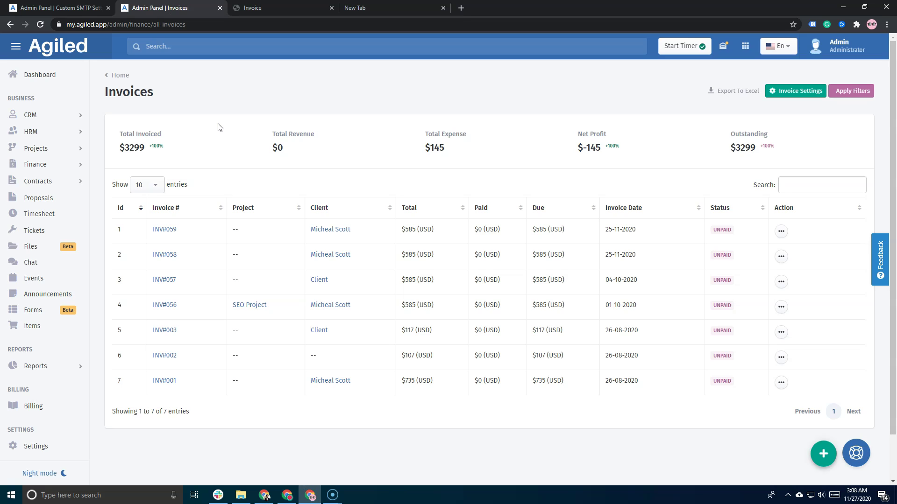